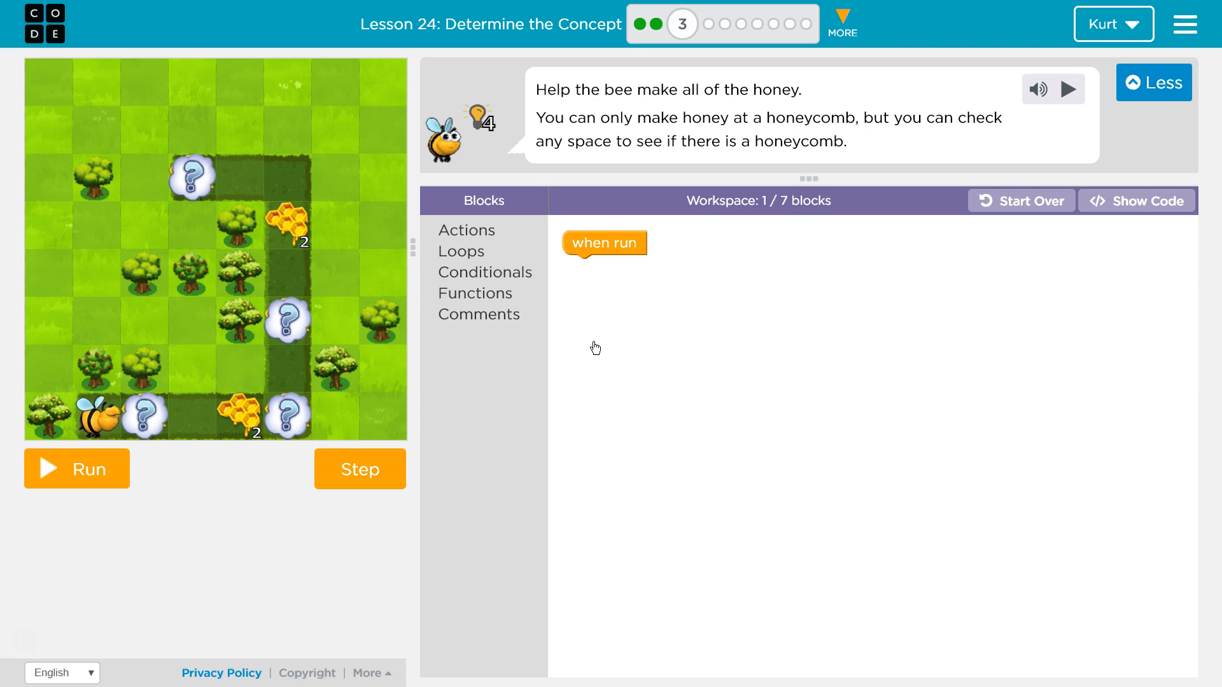
Step: Place a 'move forward' under 'when run' and attach a while loop beneath it
click(604, 346)
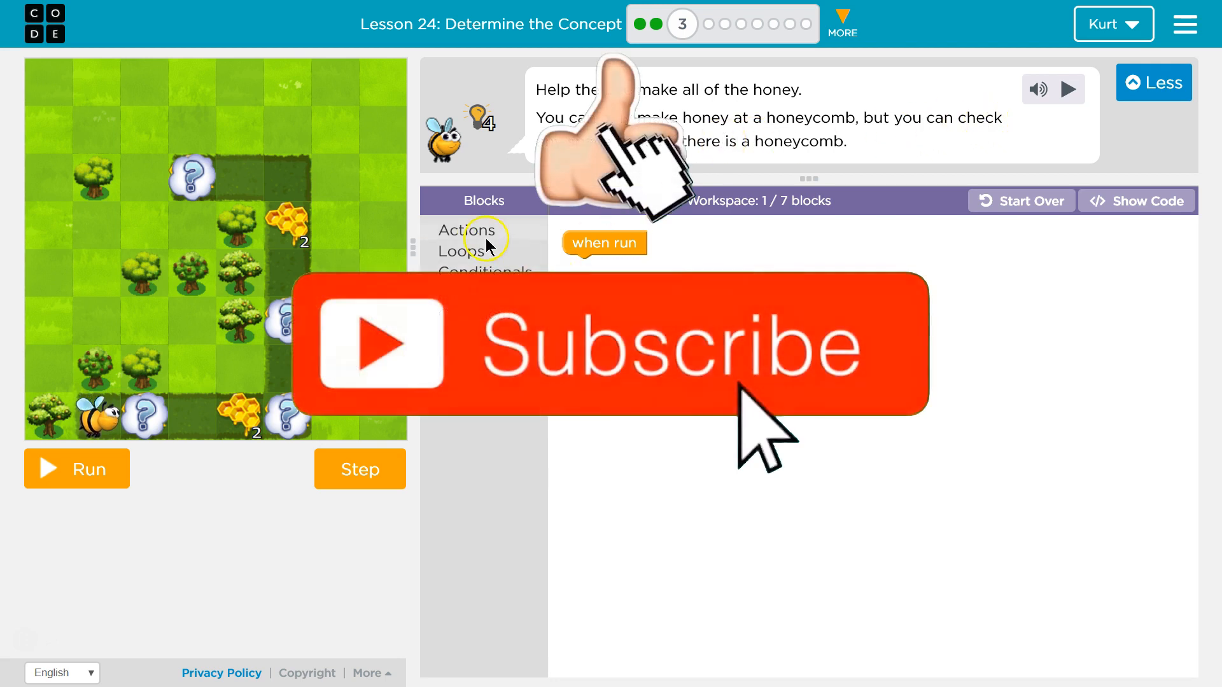
click(467, 230)
mouse_move(584, 240)
mouse_down()
mouse_move(578, 327)
mouse_move(581, 269)
mouse_up()
click(466, 230)
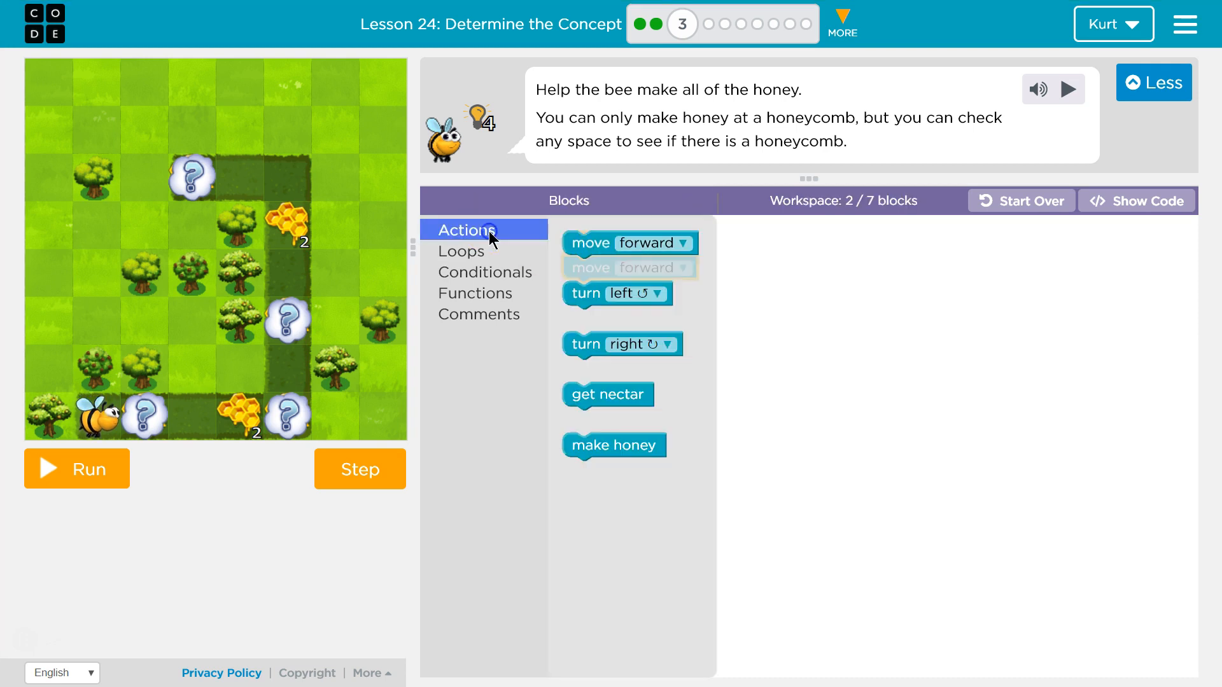
click(454, 275)
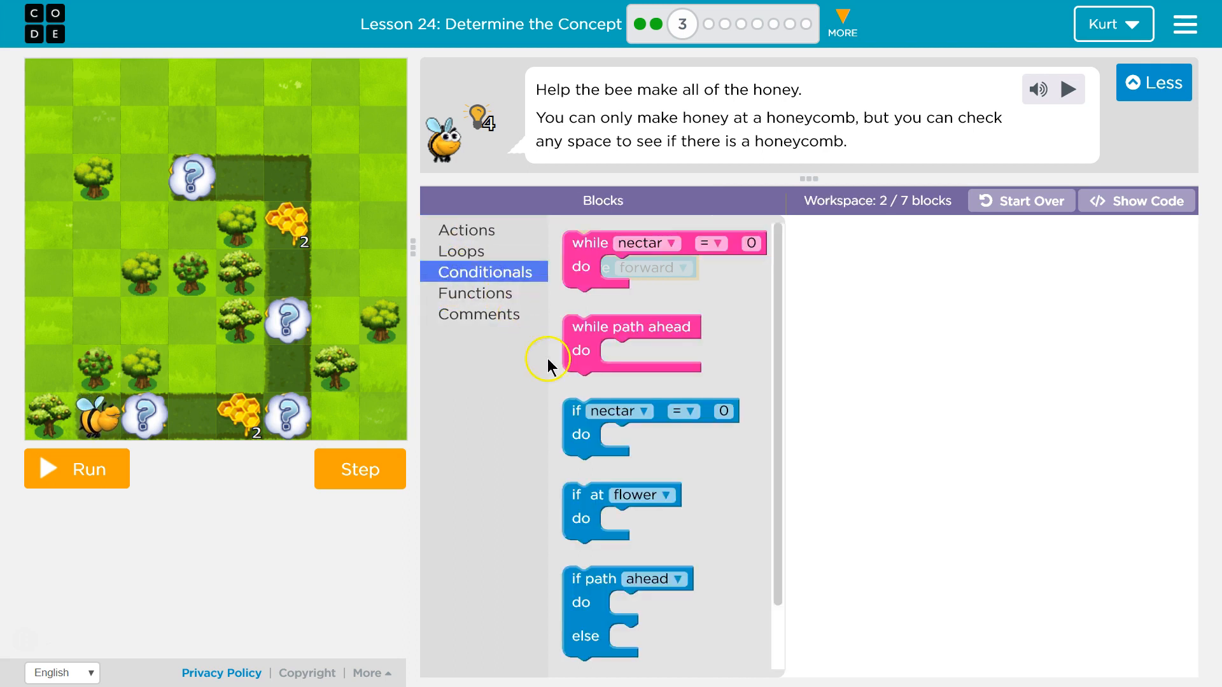
scroll(578, 430, down, 1)
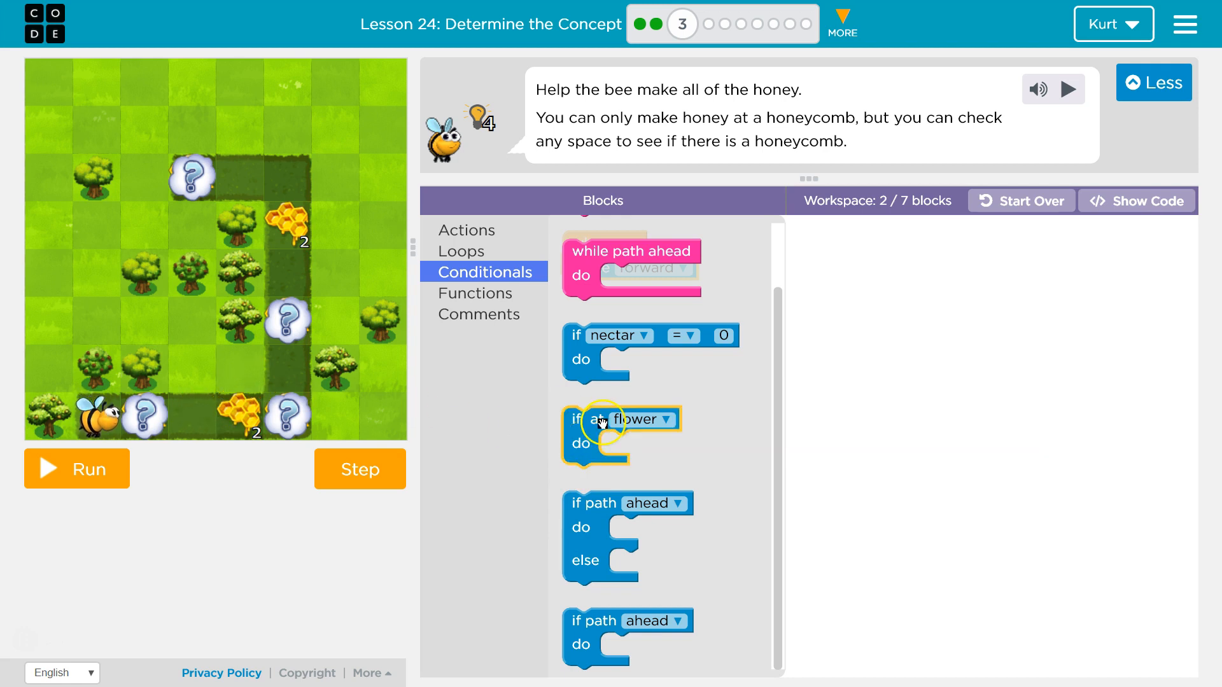
scroll(630, 432, up, 1)
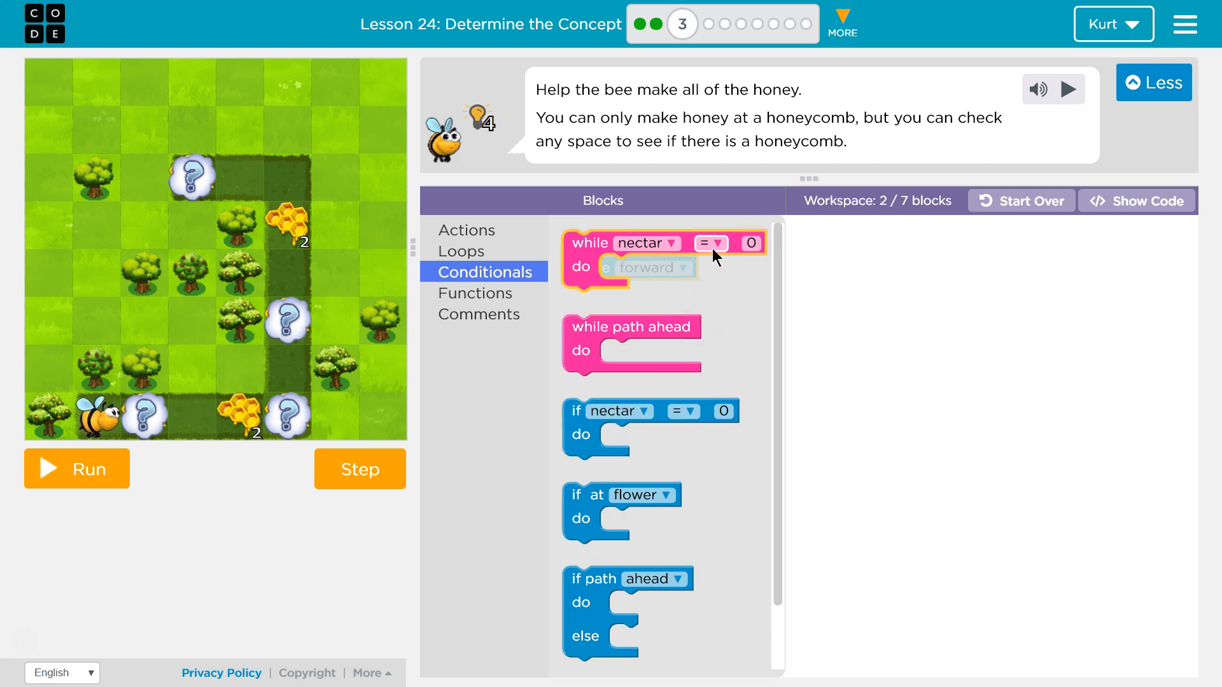
click(672, 244)
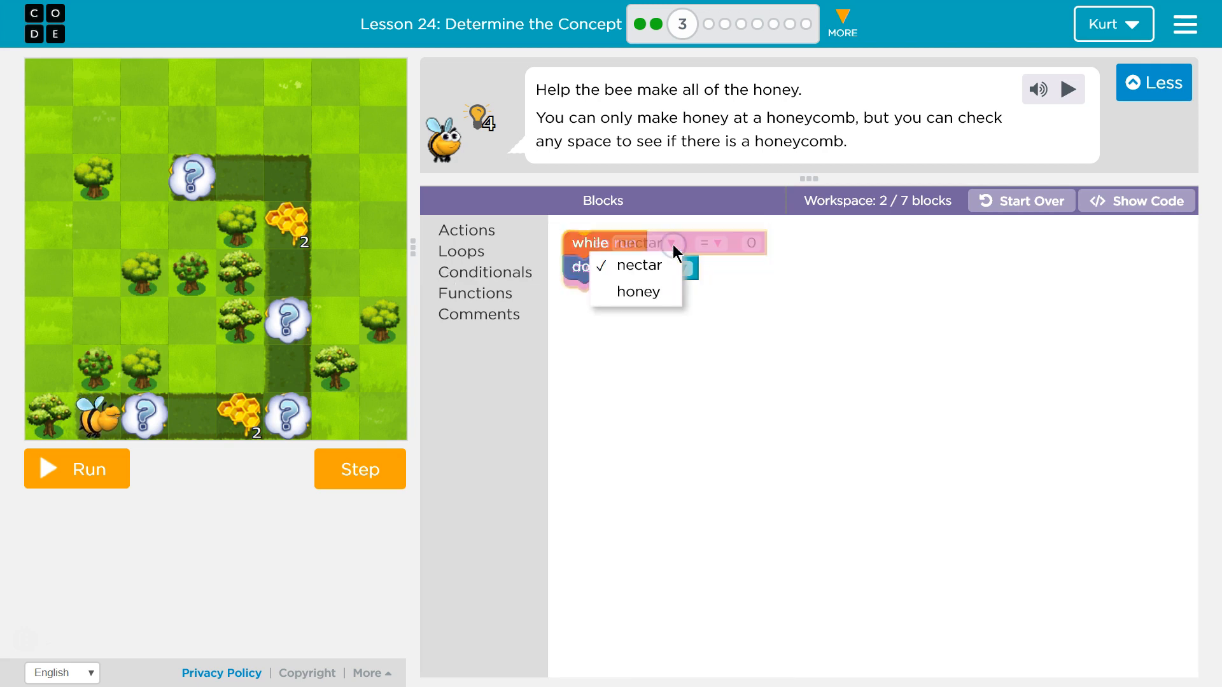
click(539, 249)
mouse_move(579, 267)
mouse_down()
mouse_move(592, 357)
mouse_move(584, 315)
mouse_up()
click(648, 295)
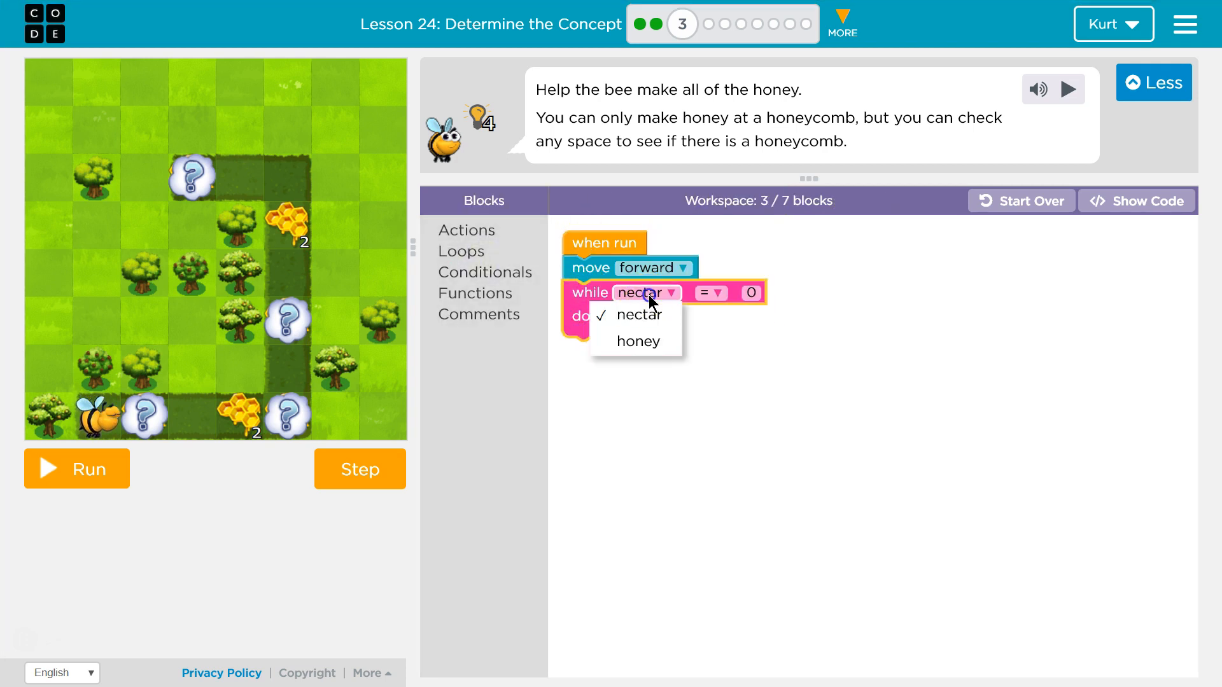
Step: Set the while loop's condition to honey > 0
click(652, 341)
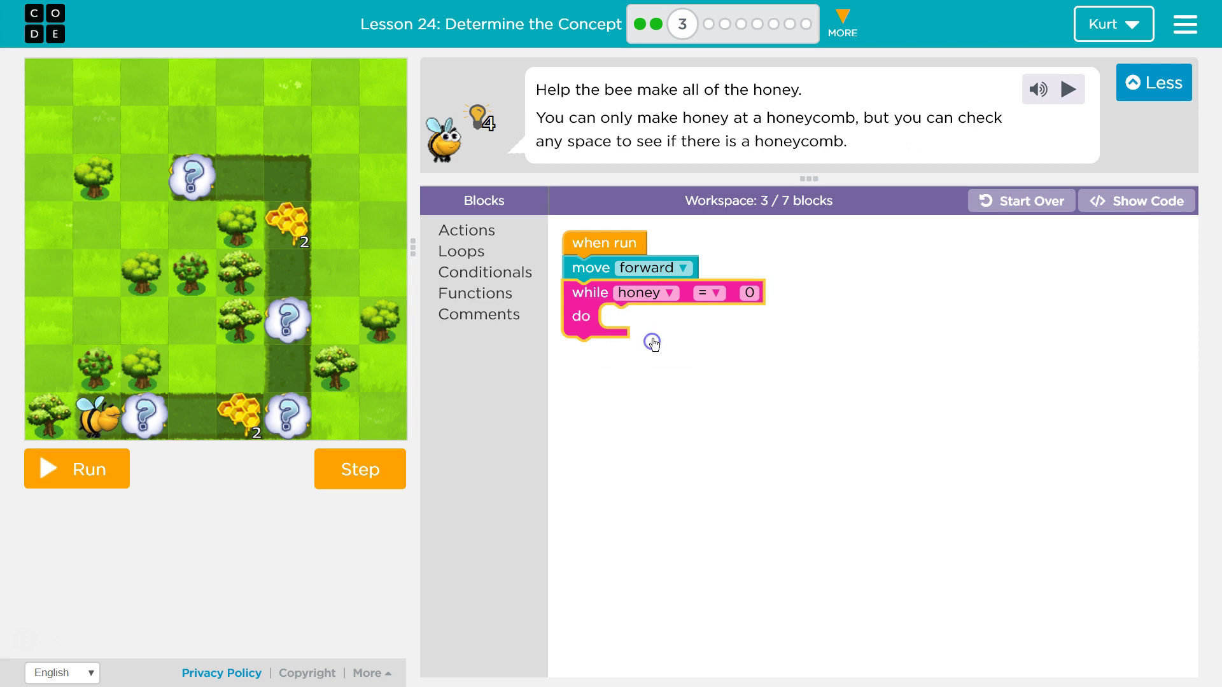
click(713, 291)
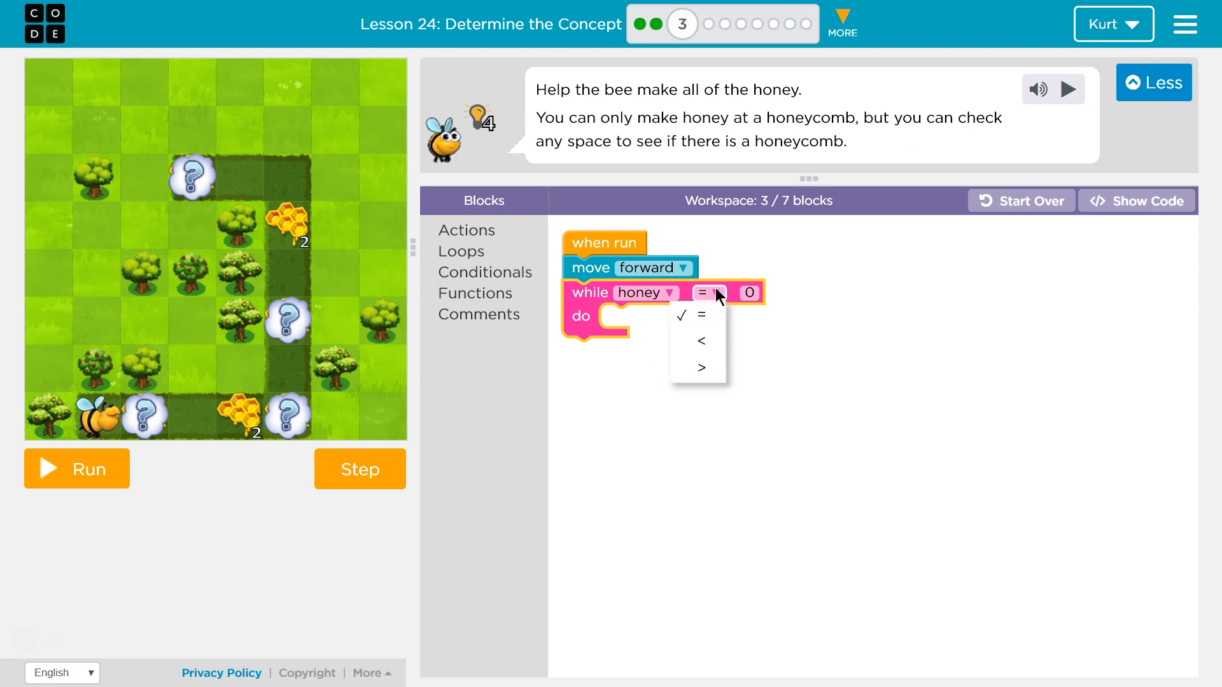
click(701, 368)
click(840, 344)
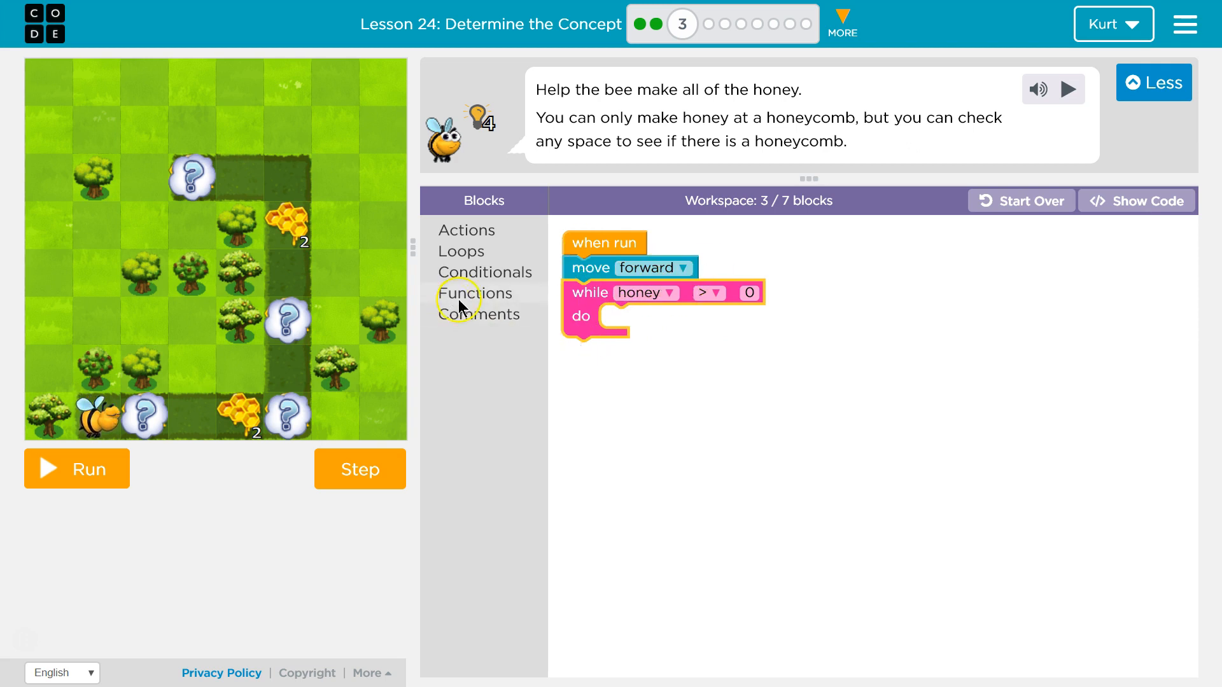
Step: Discard a stray 'get nectar' block and put 'make honey' inside the honey loop
click(469, 256)
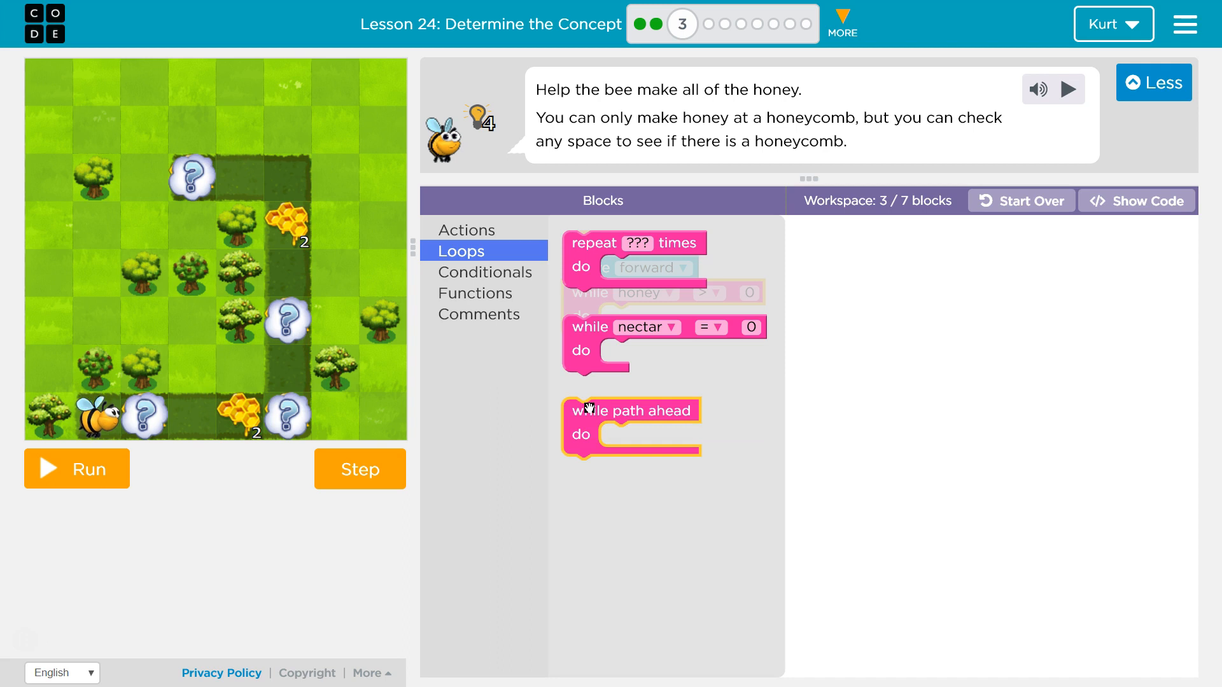
click(806, 385)
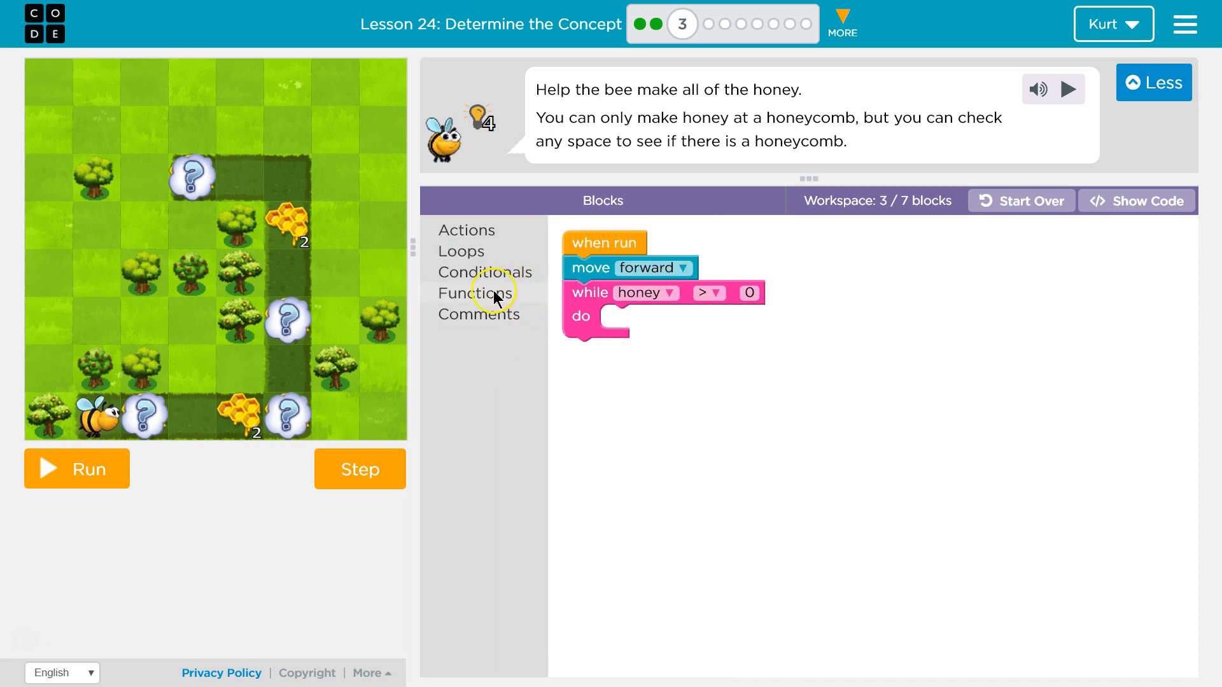
click(467, 232)
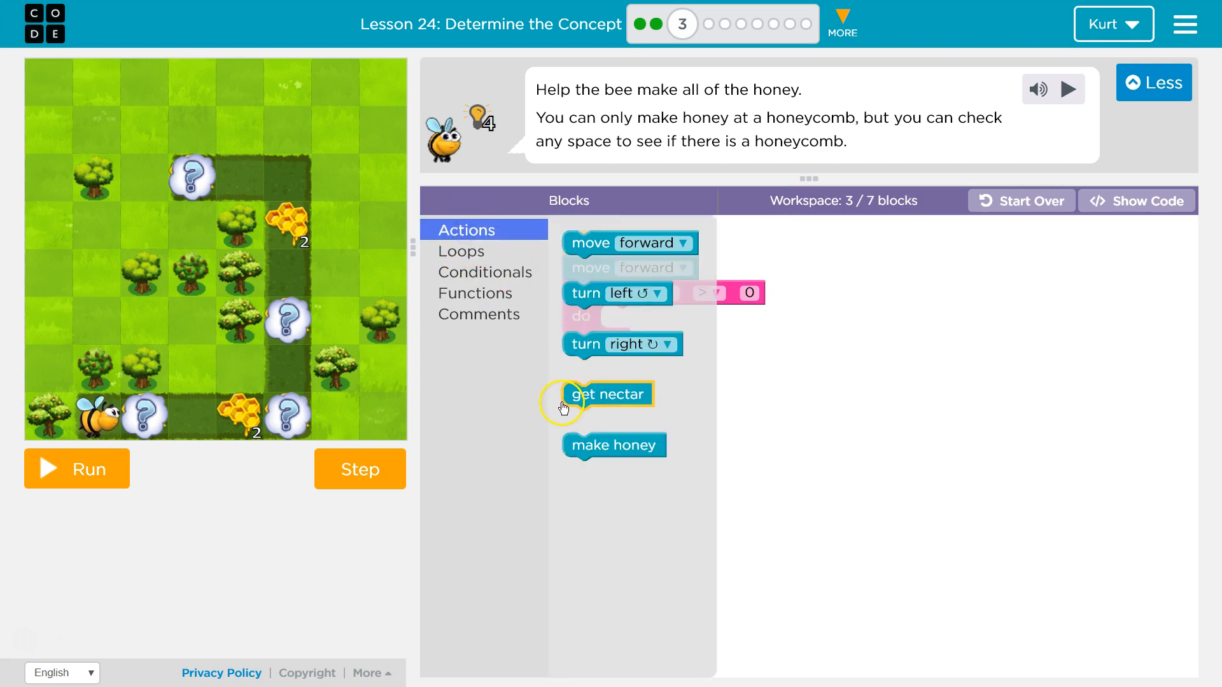
drag(591, 394, 484, 313)
click(452, 236)
drag(596, 444, 642, 327)
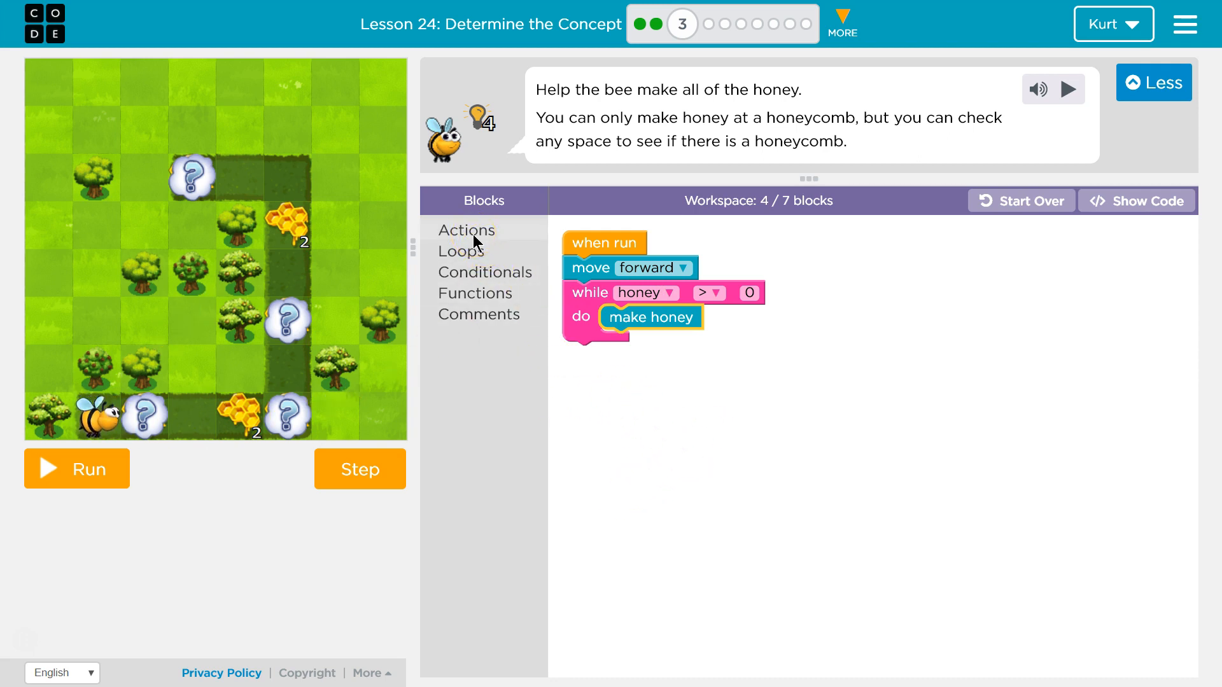
Step: Nest the forward move and honey loop inside a new 'while path ahead' loop
click(463, 252)
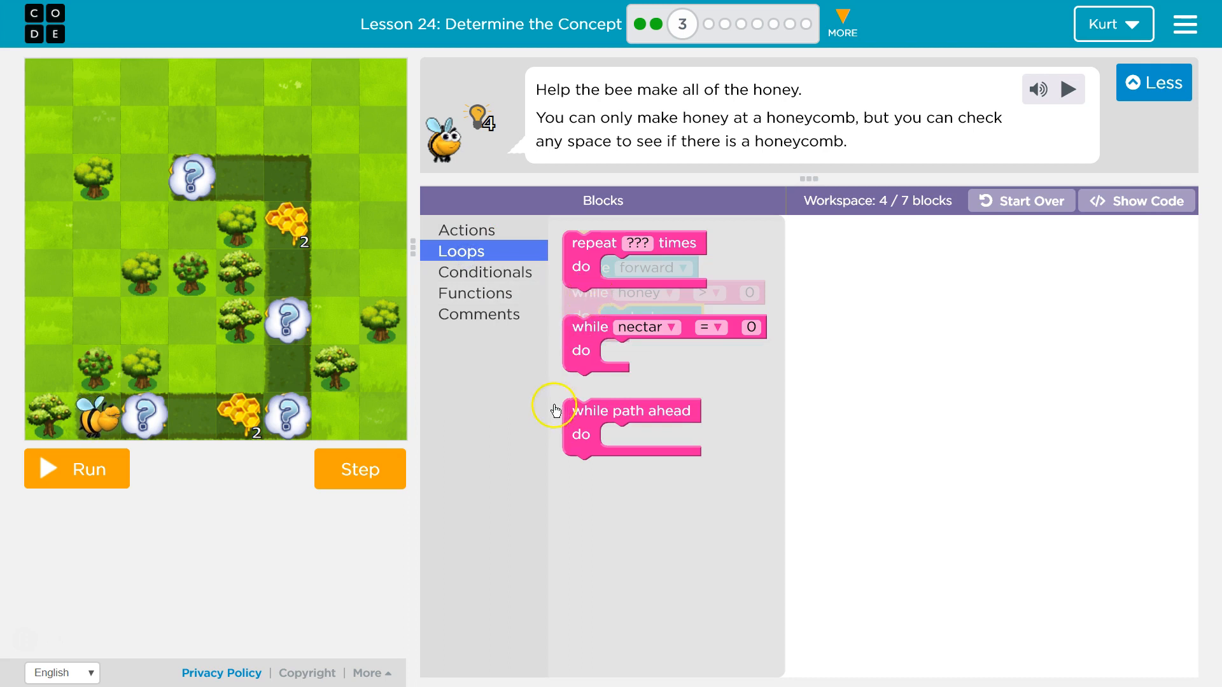
drag(557, 411, 596, 371)
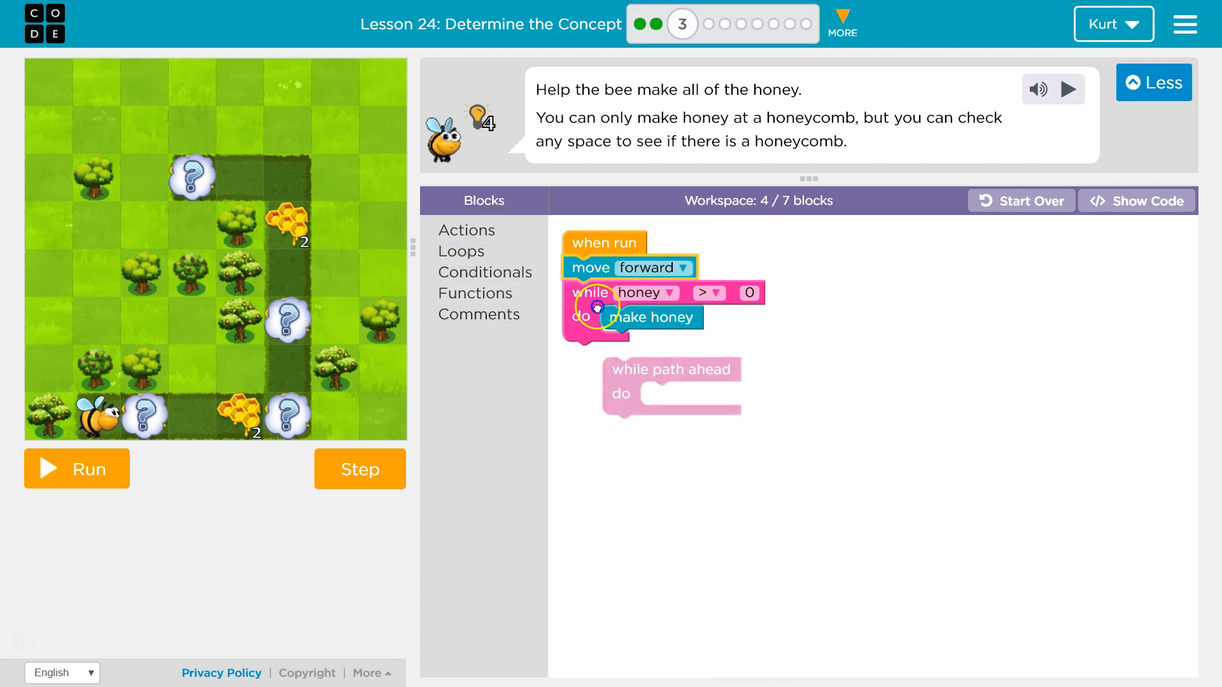
mouse_move(590, 269)
mouse_down()
mouse_move(668, 391)
mouse_move(607, 299)
mouse_up()
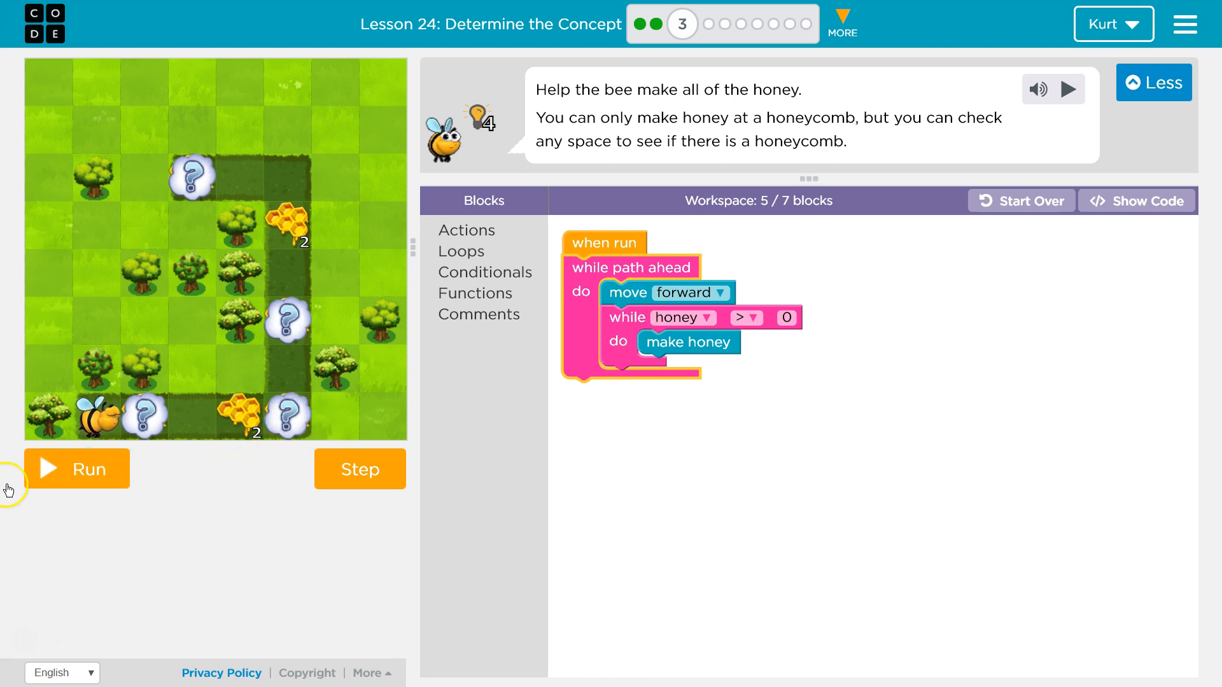
Step: Run the program so the bee walks the bottom path making honey
click(77, 469)
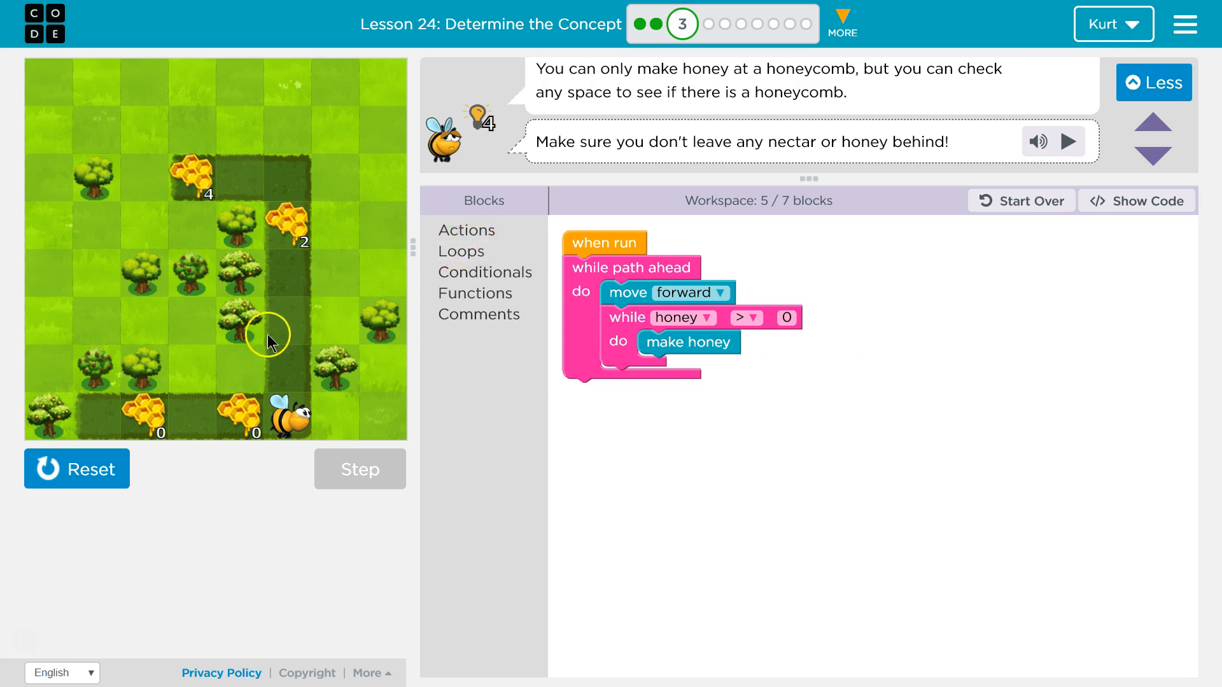
Step: Add a 'turn left' block after the path loop
click(467, 230)
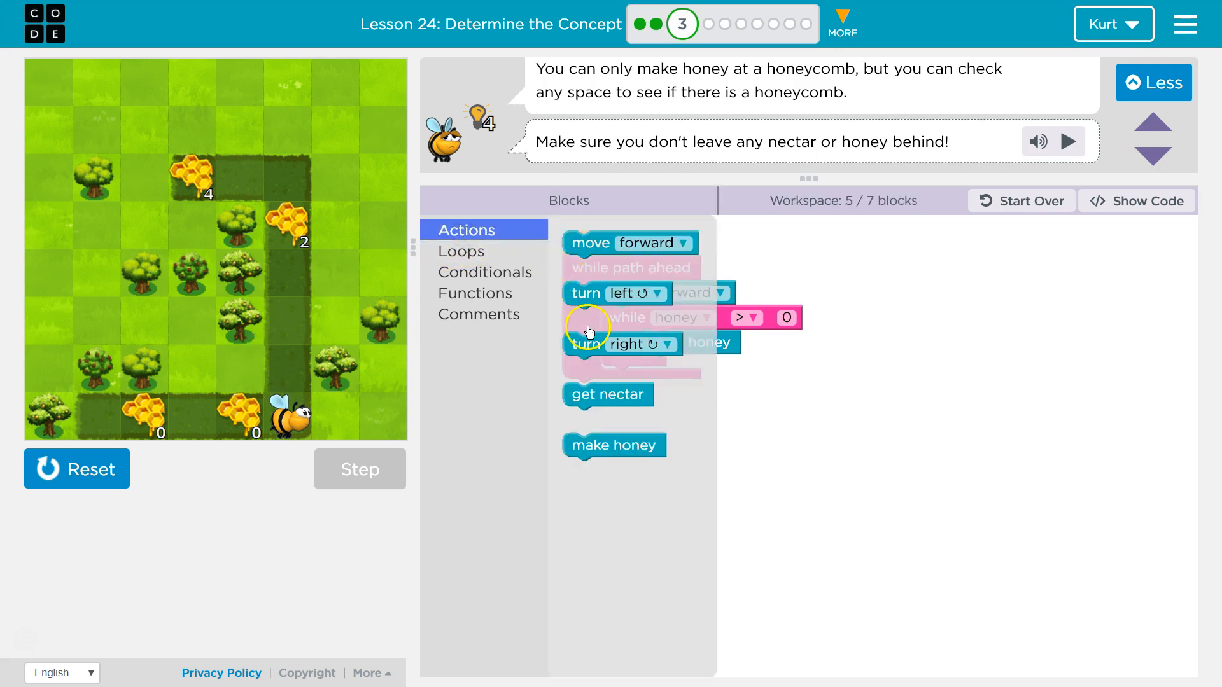
mouse_move(584, 294)
mouse_down()
mouse_move(583, 450)
mouse_move(578, 399)
mouse_up()
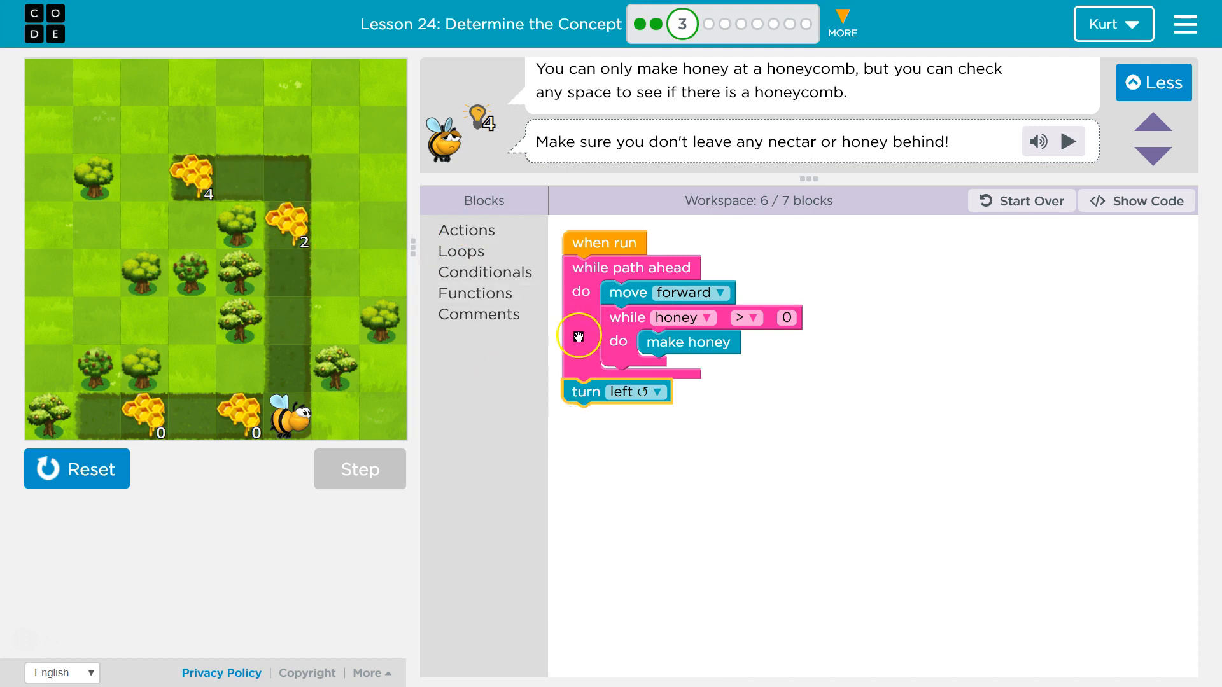
Step: Wrap the whole routine in a 'repeat 3 times' loop, using 7 of 7 blocks
click(466, 230)
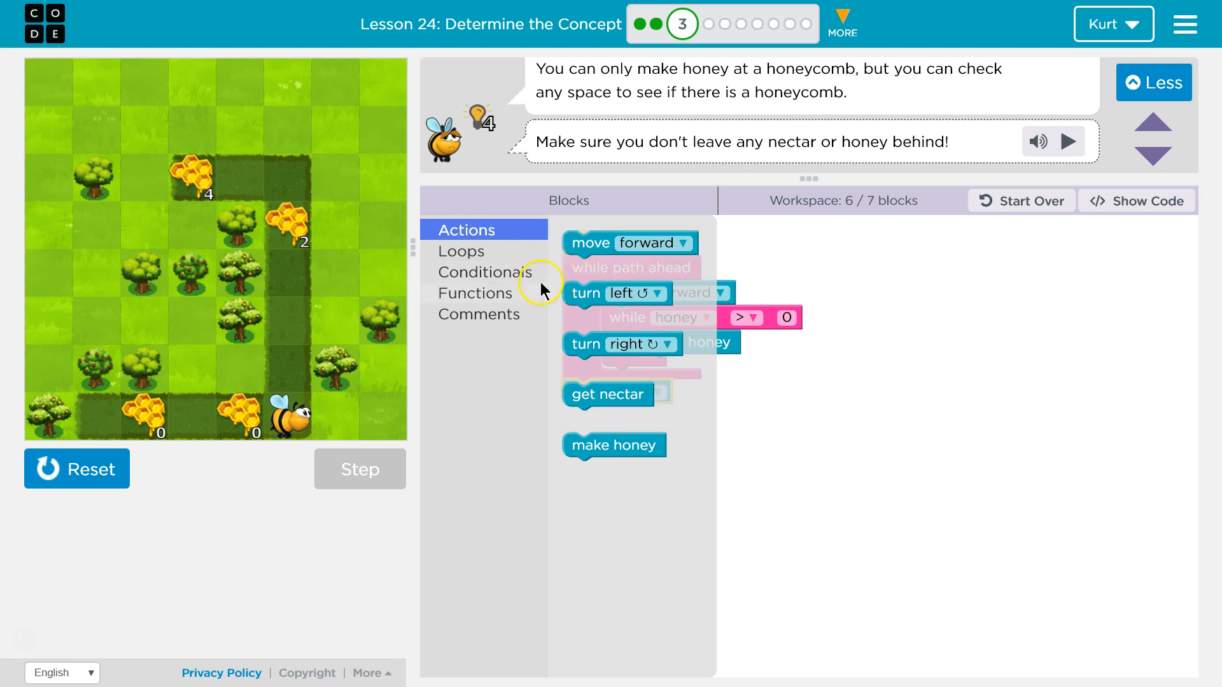
click(461, 251)
drag(578, 240, 932, 338)
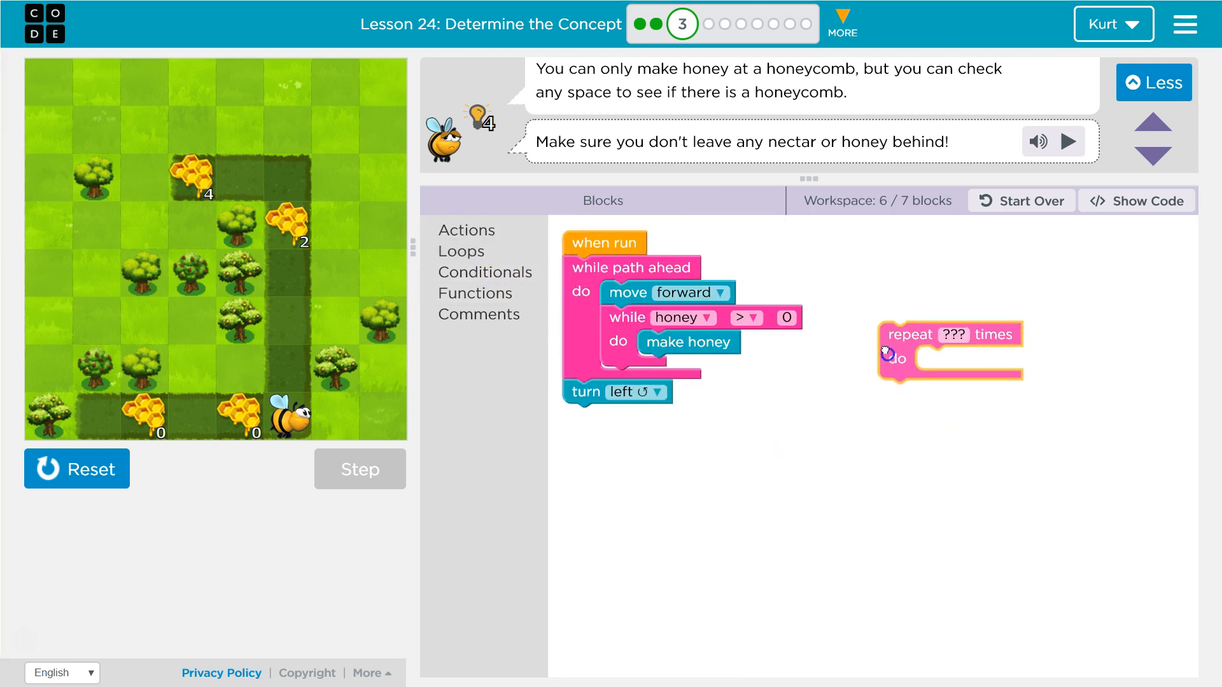
click(931, 338)
text(3)
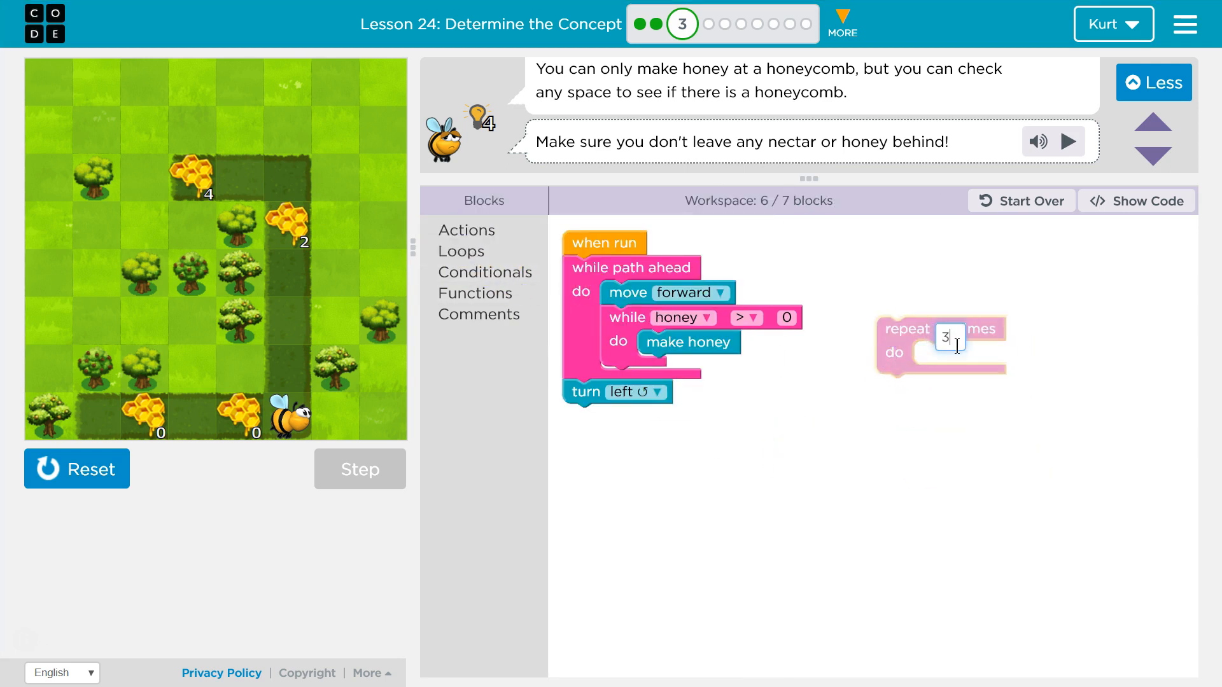
mouse_move(579, 271)
mouse_down()
mouse_move(917, 364)
mouse_move(592, 269)
mouse_up()
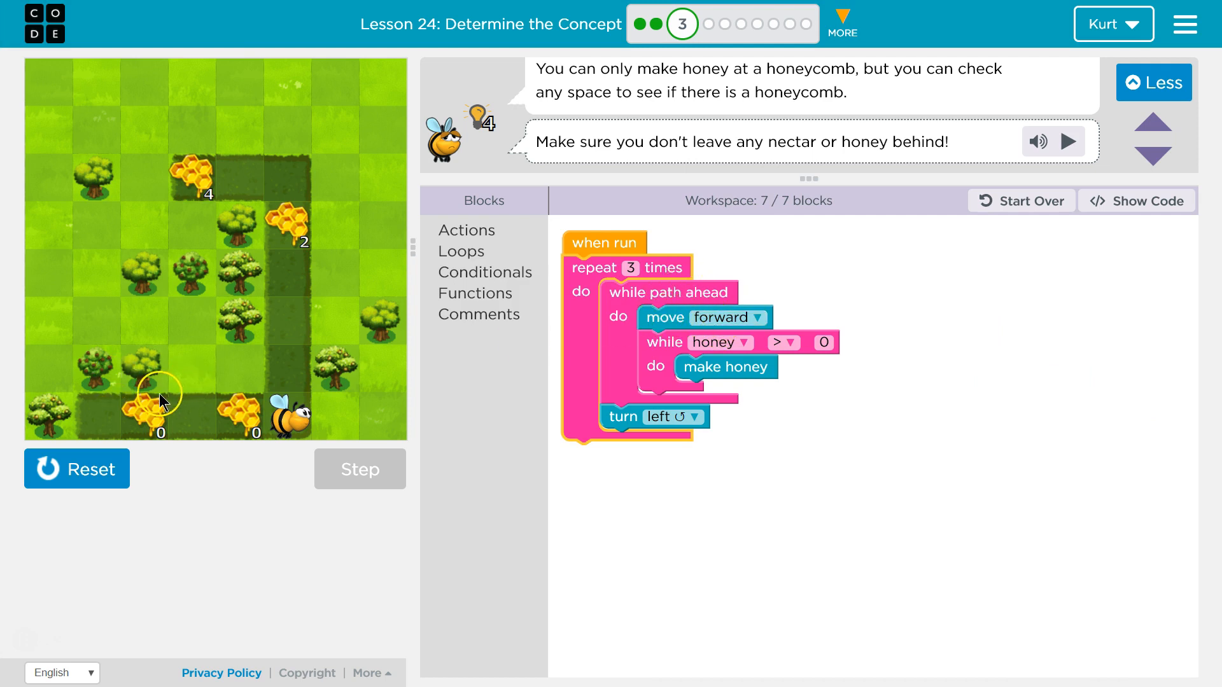
Step: Check the honey comparison value stays 0, then reset and run the finished program
click(824, 341)
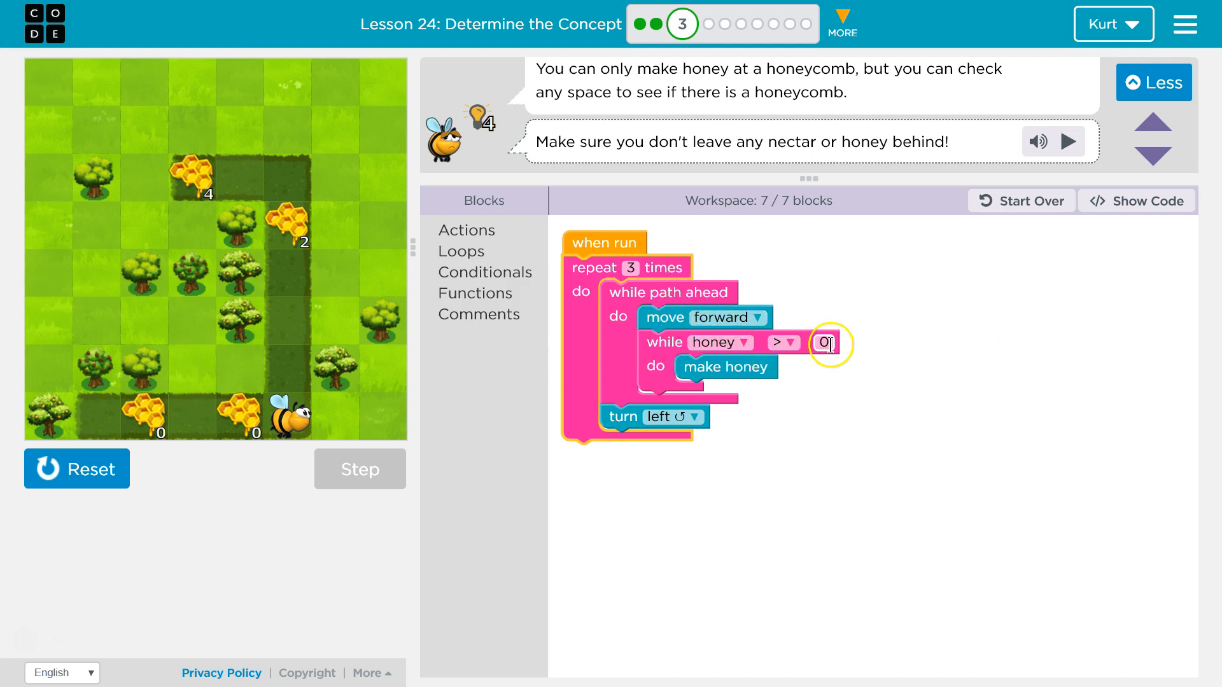
click(725, 353)
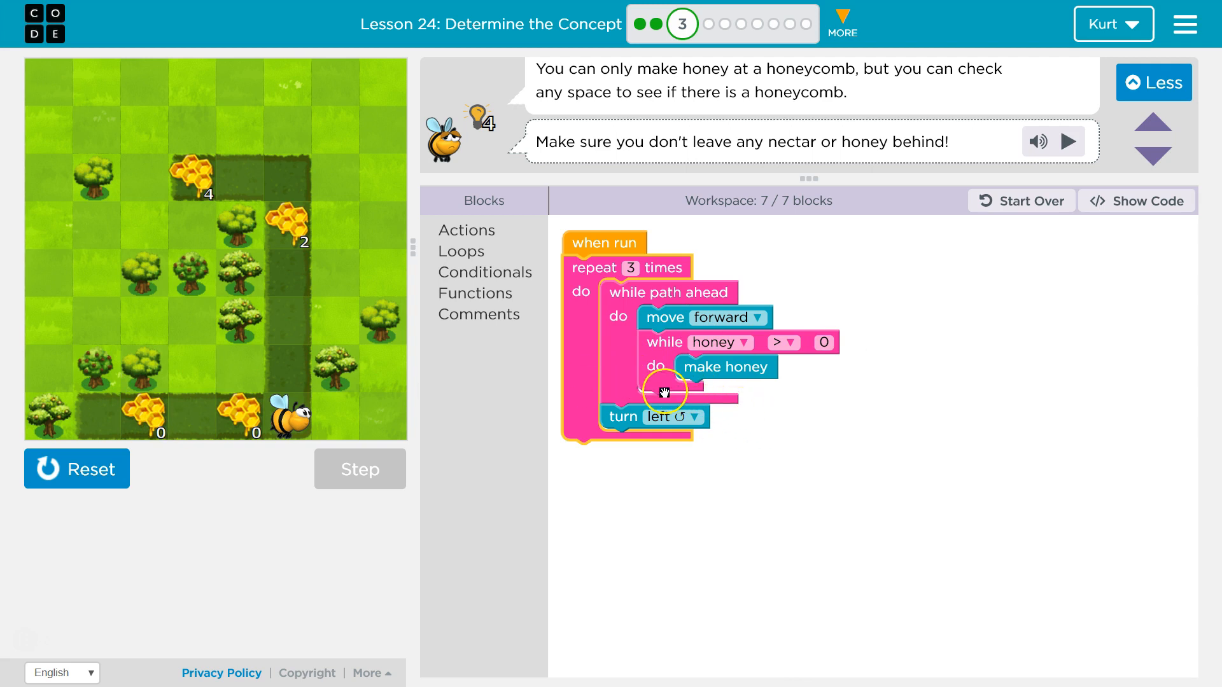
click(822, 342)
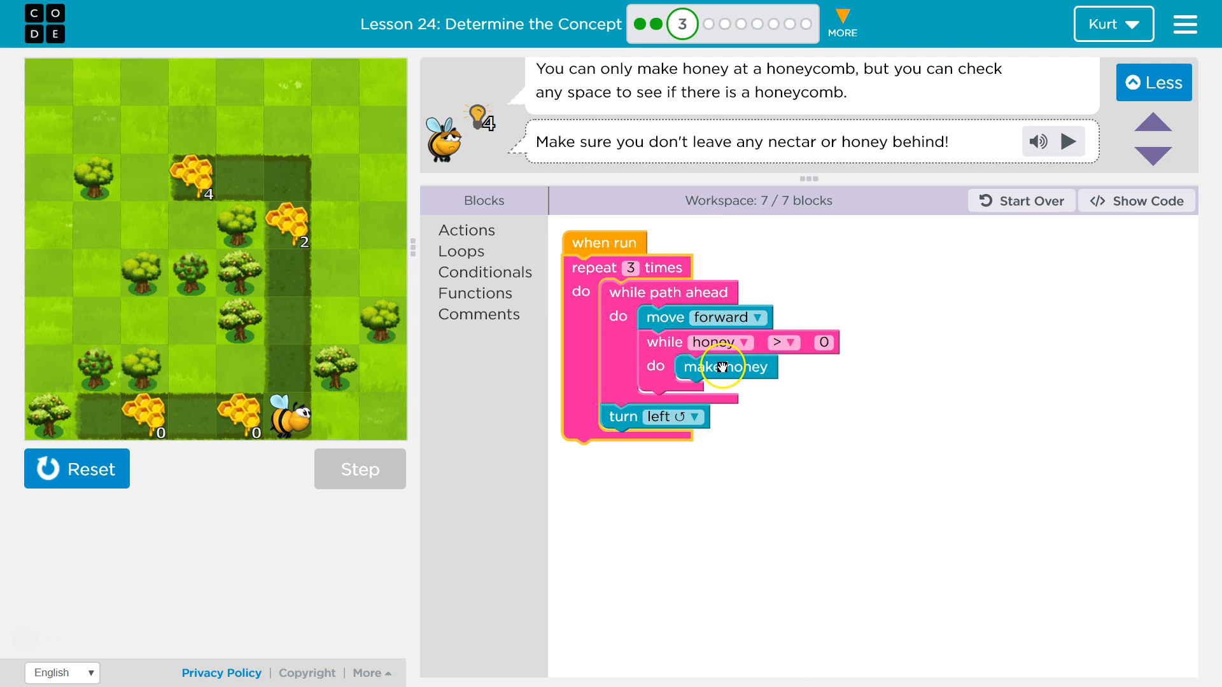
click(686, 386)
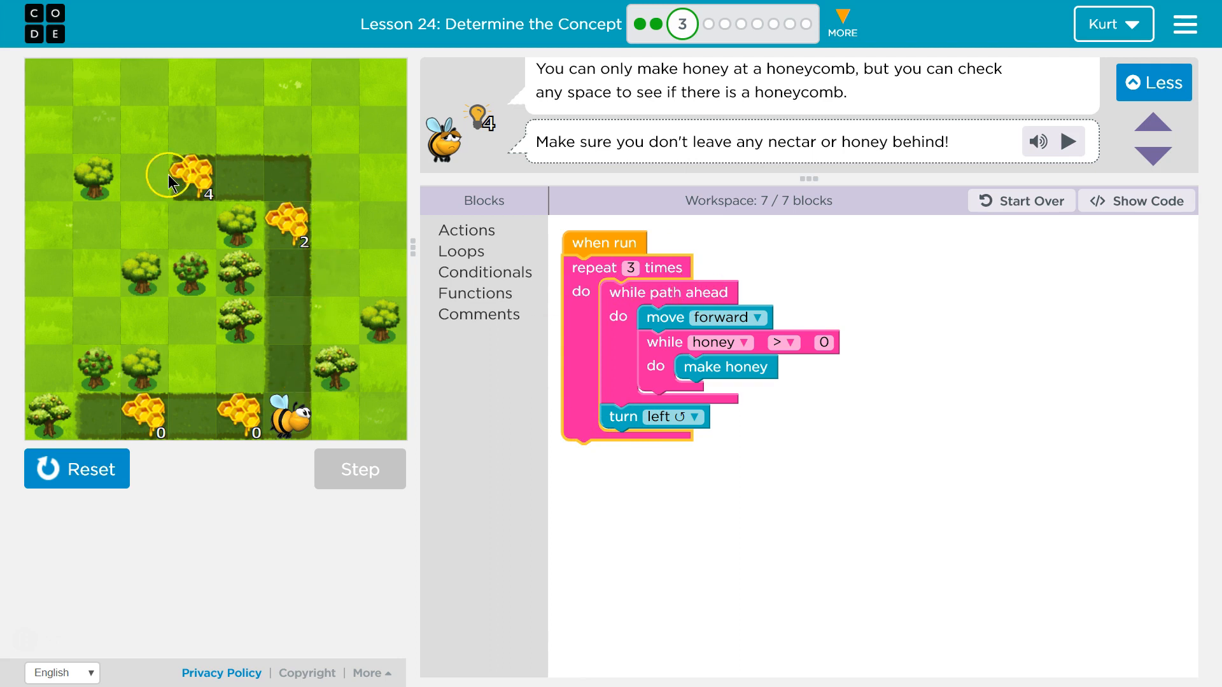
click(76, 469)
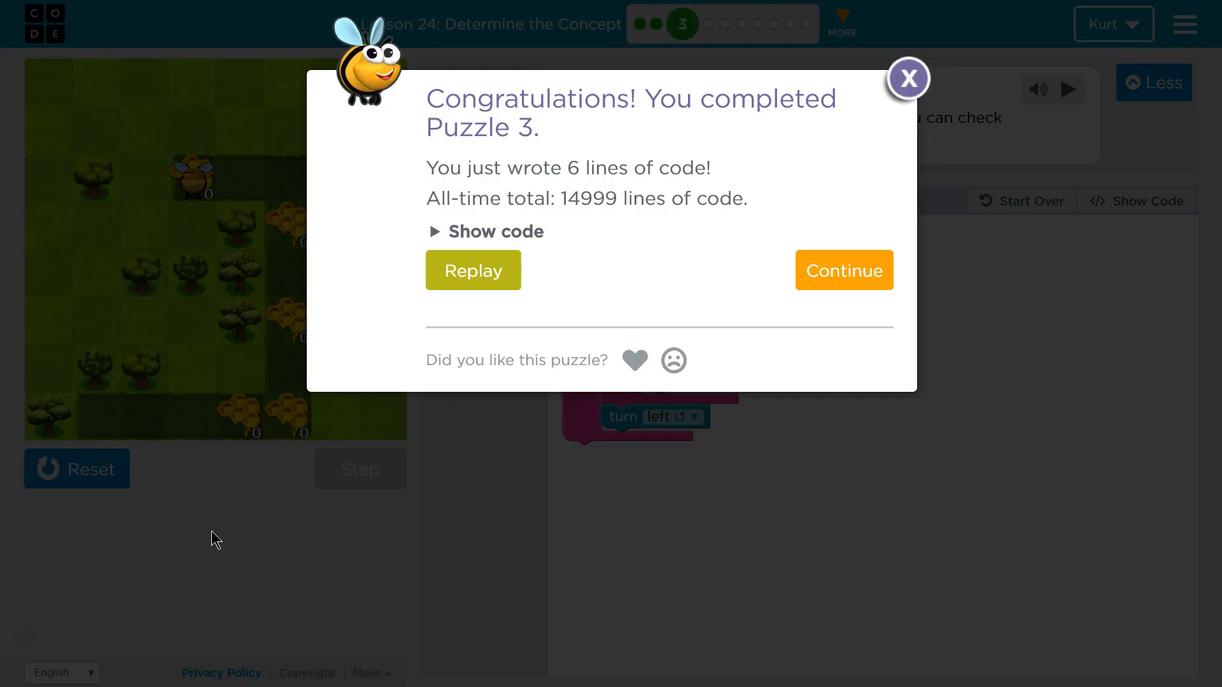
Step: Dismiss the Puzzle 3 completion message with Replay
click(507, 278)
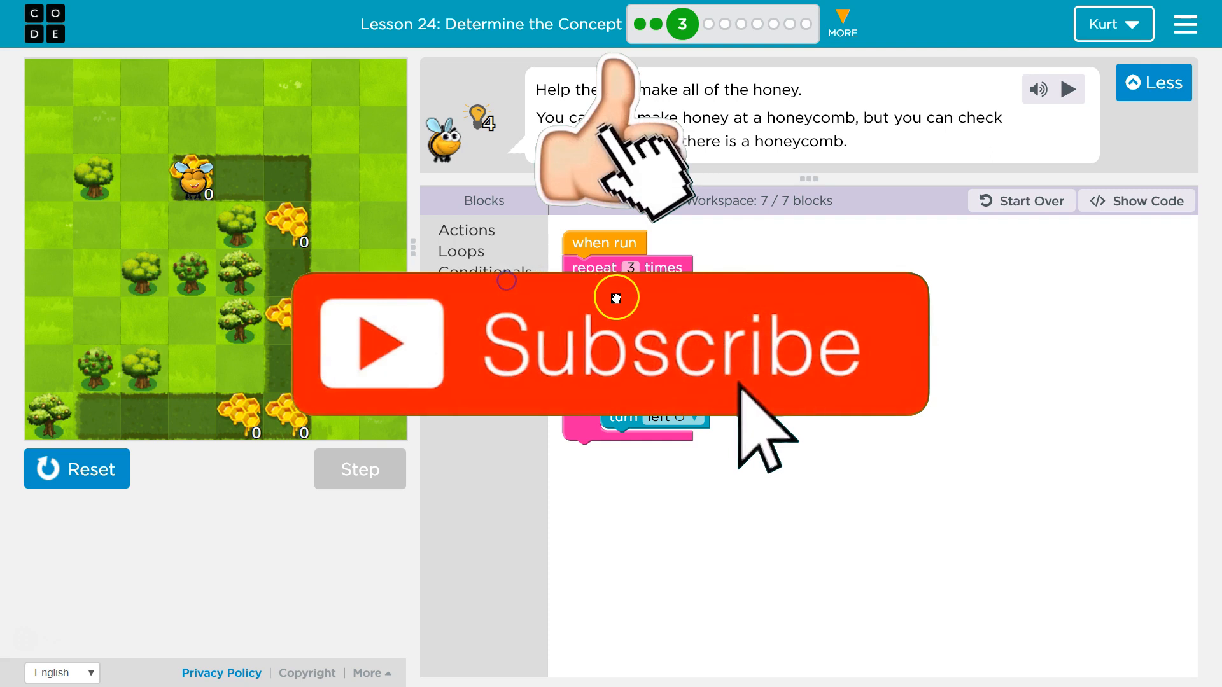